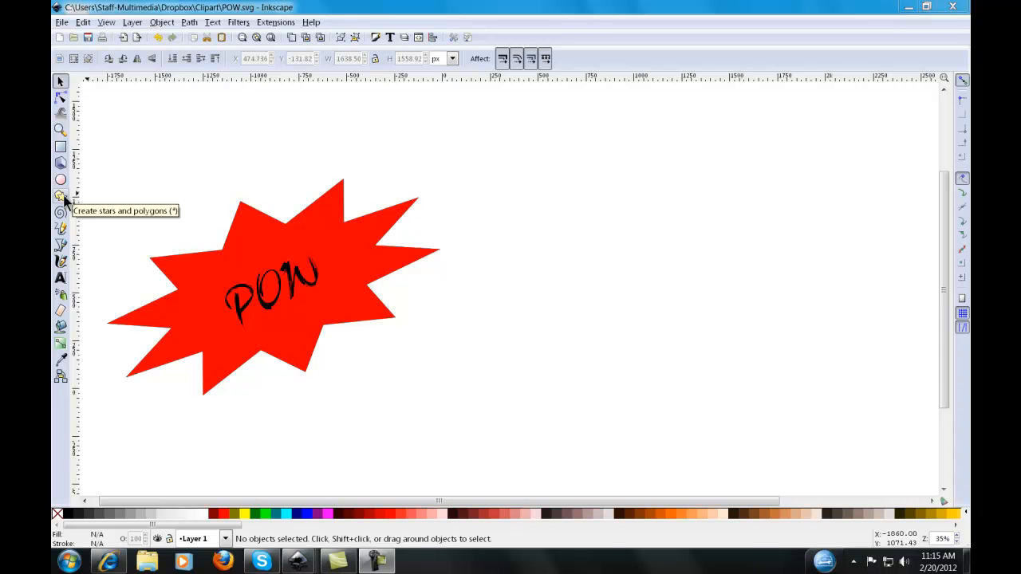
- Draw a five-pointed star about 1554 by 1484 px and move it into the empty area beside the POW burst
left_click(59, 195)
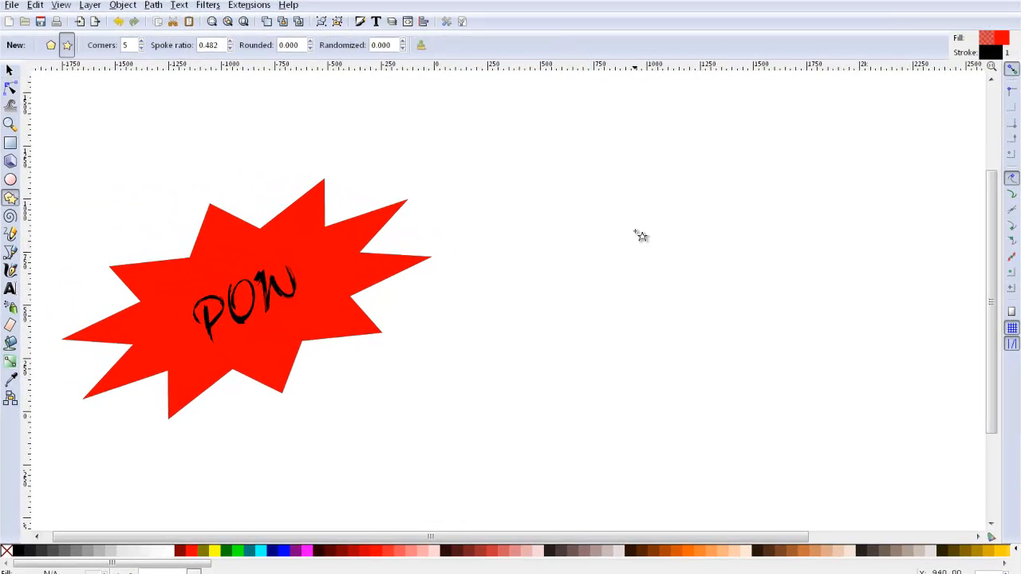
left_click_drag(602, 227, 713, 372)
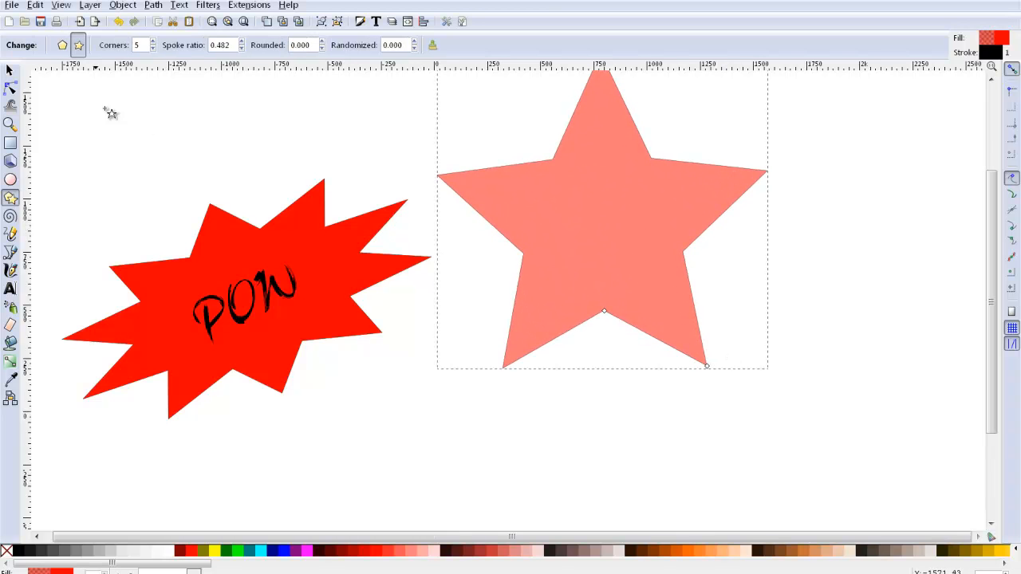
left_click(10, 70)
left_click_drag(587, 240, 670, 308)
left_click_drag(778, 424, 778, 424)
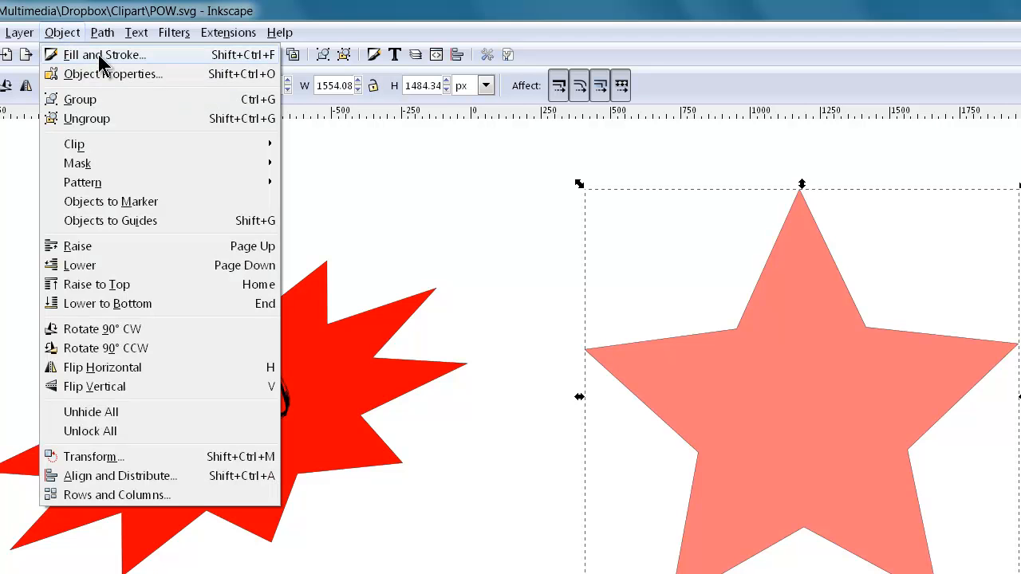
- Make the star's fill fully opaque red with RGBA ff0000ff, check its stroke paint, and close the Fill and Stroke settings
left_click(91, 48)
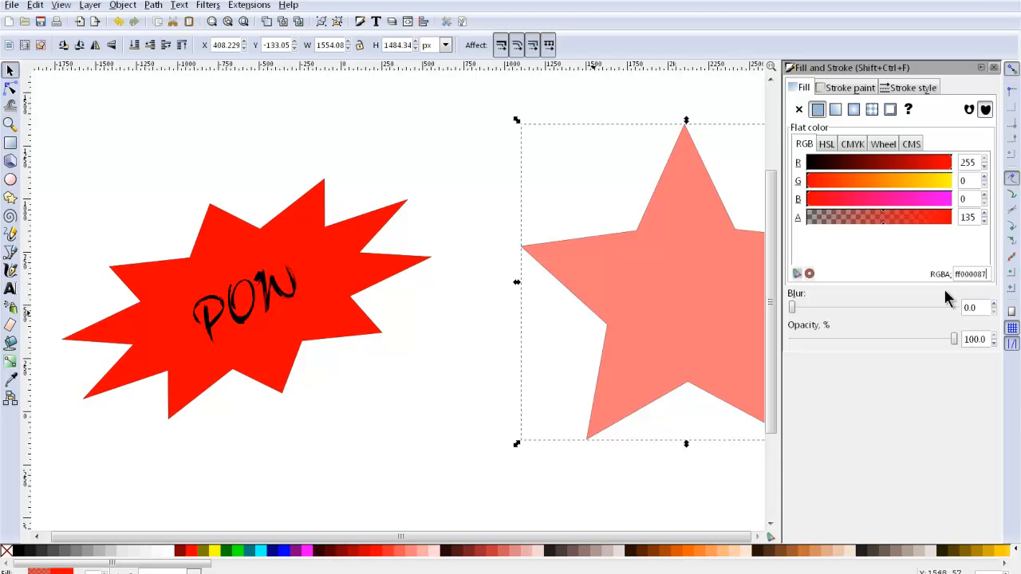
key("BackSpace")
key("BackSpace")
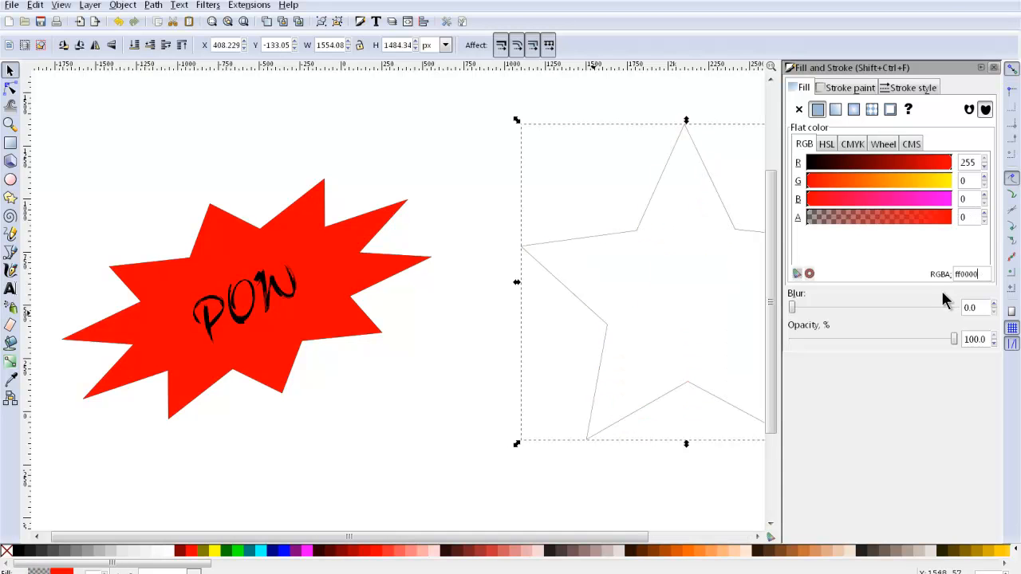
type("ff")
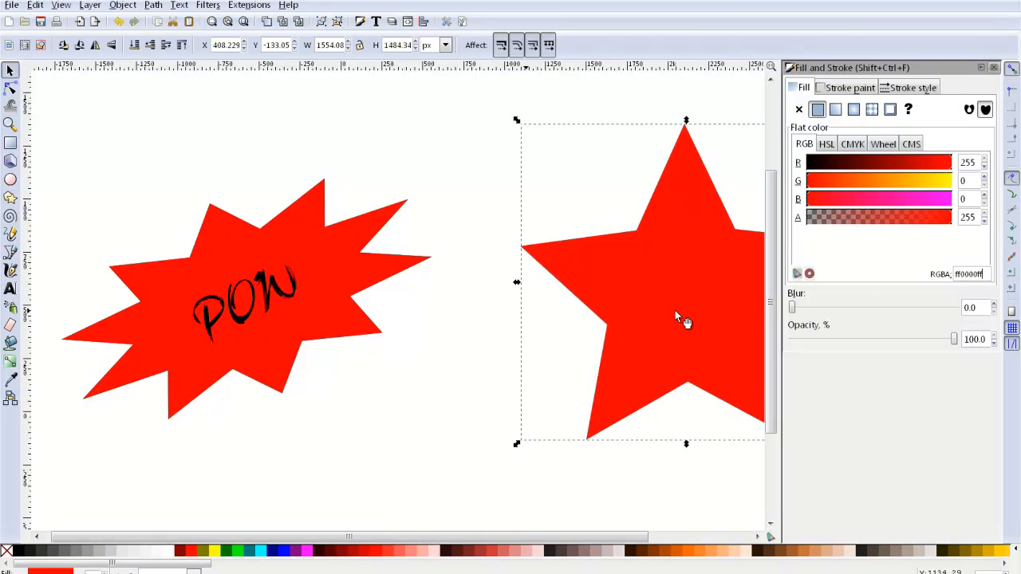
left_click(838, 89)
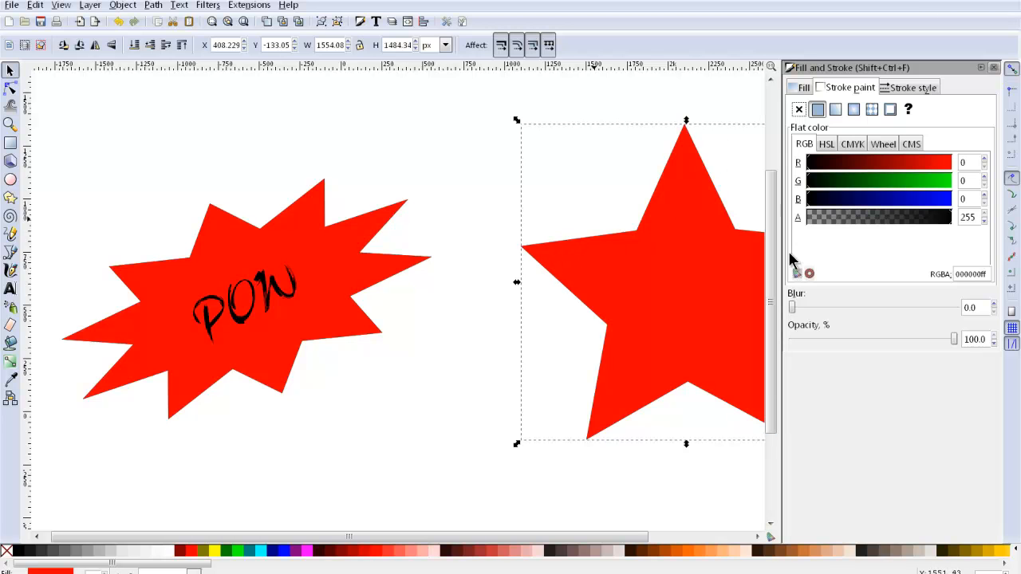
left_click(994, 69)
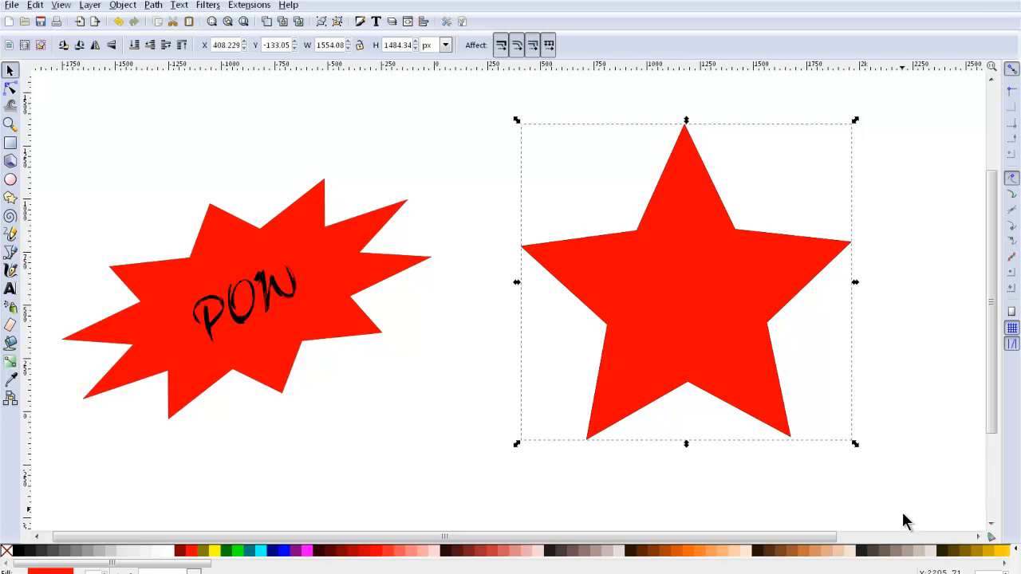
- Duplicate the star in place and rotate the copy so its points fall between those of the original
left_click(695, 351)
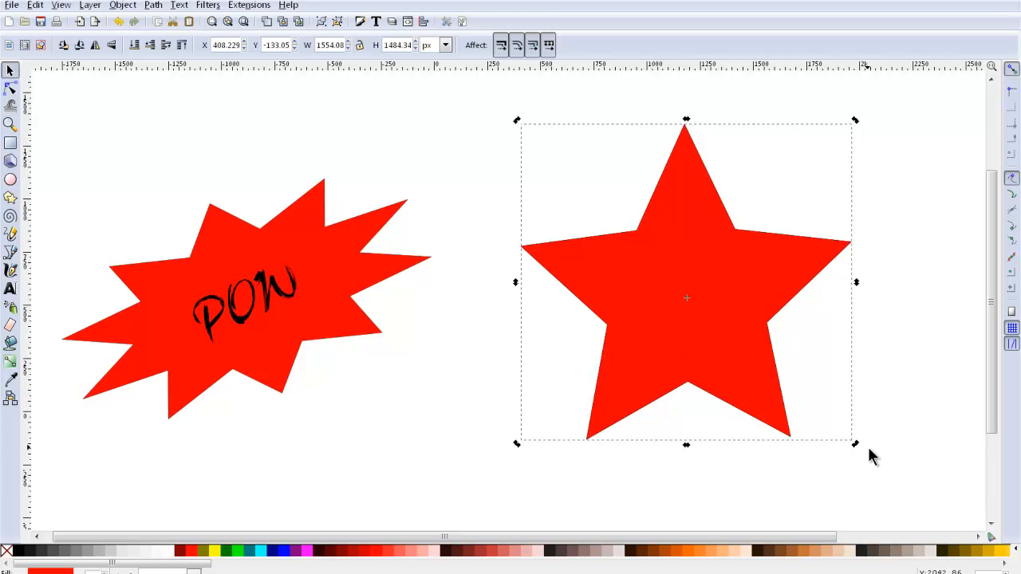
left_click_drag(856, 448, 722, 449)
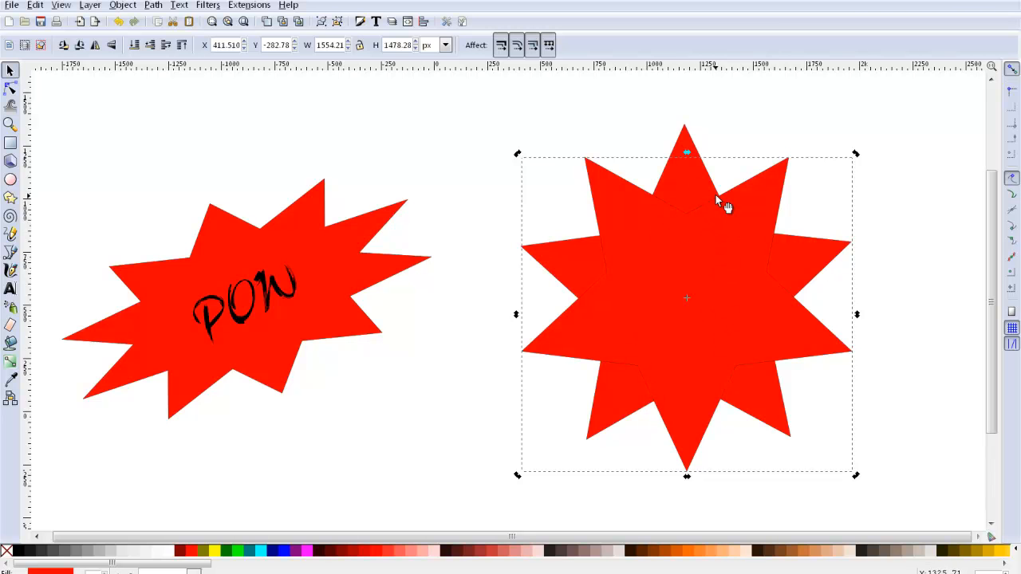
- Select both overlapping stars and merge them into one ten-pointed burst with Union
left_click(685, 139, "shift")
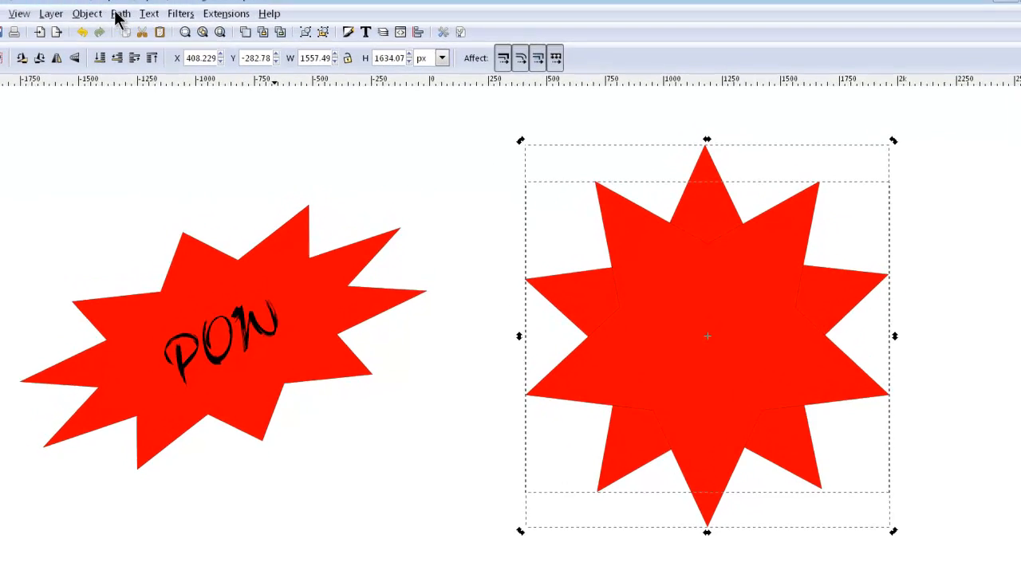
left_click(120, 14)
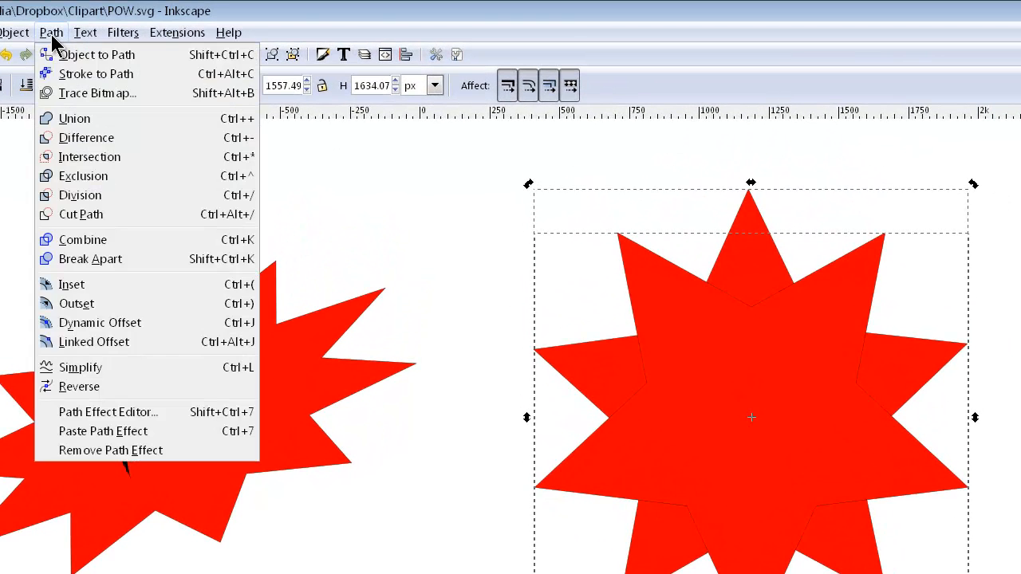
left_click(88, 121)
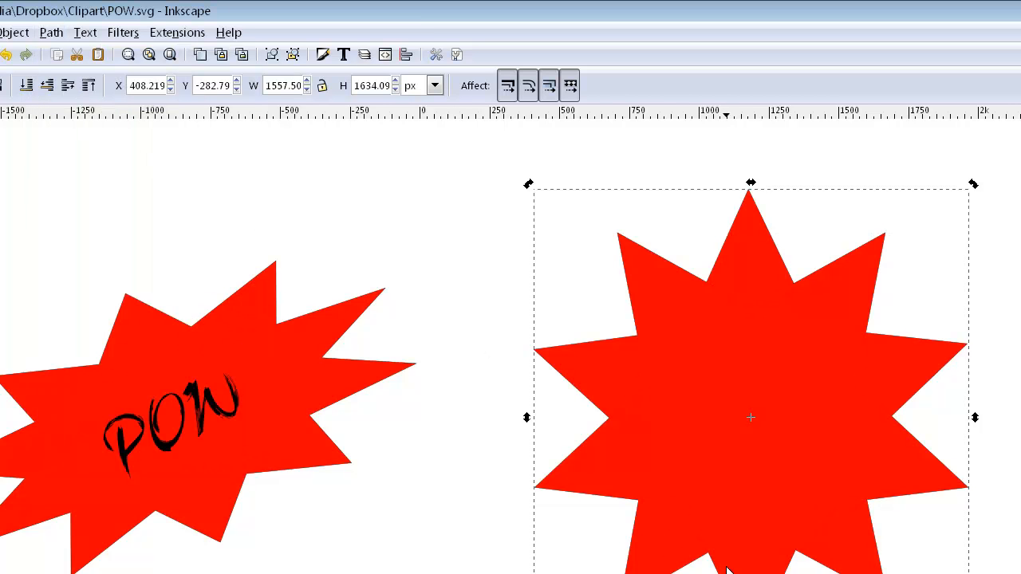
- Squash the merged burst vertically from its lower edge and tilt it counter-clockwise to resemble the existing POW burst
left_click(847, 523)
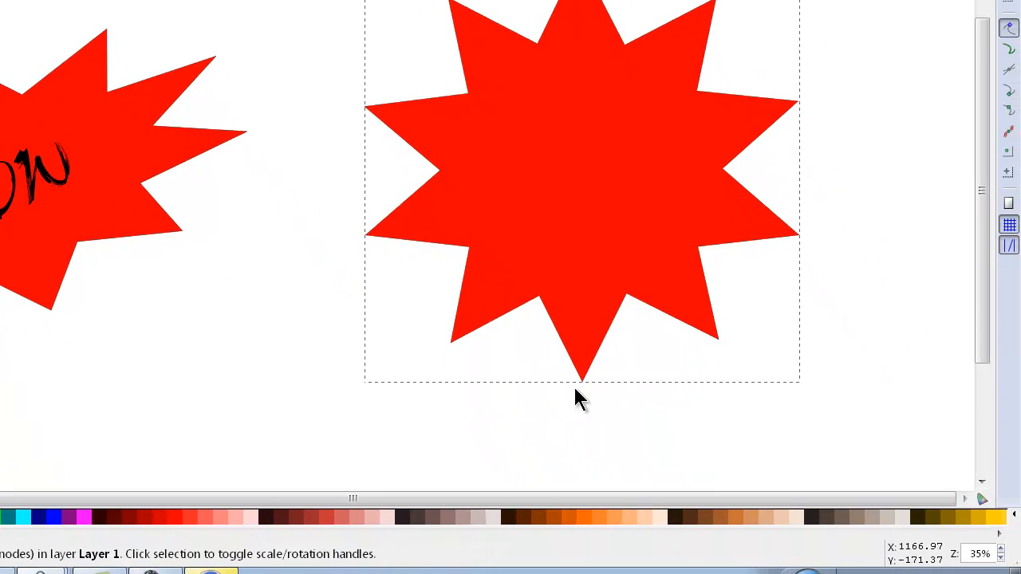
left_click_drag(575, 390, 590, 274)
left_click(644, 184)
left_click_drag(803, 275, 815, 158)
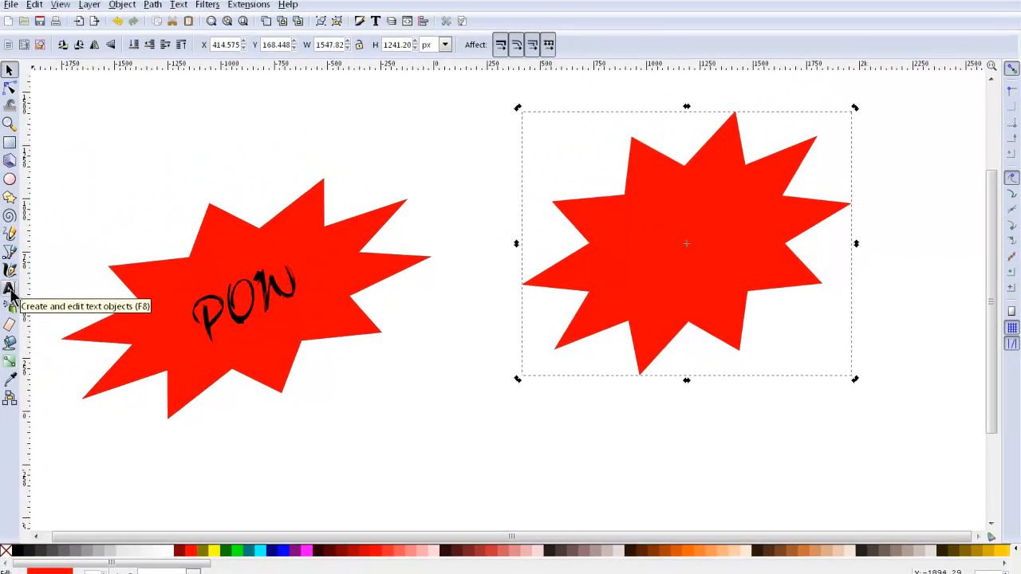
- Create a text frame across the new burst with the font Ruach LET at size 144
left_click(10, 288)
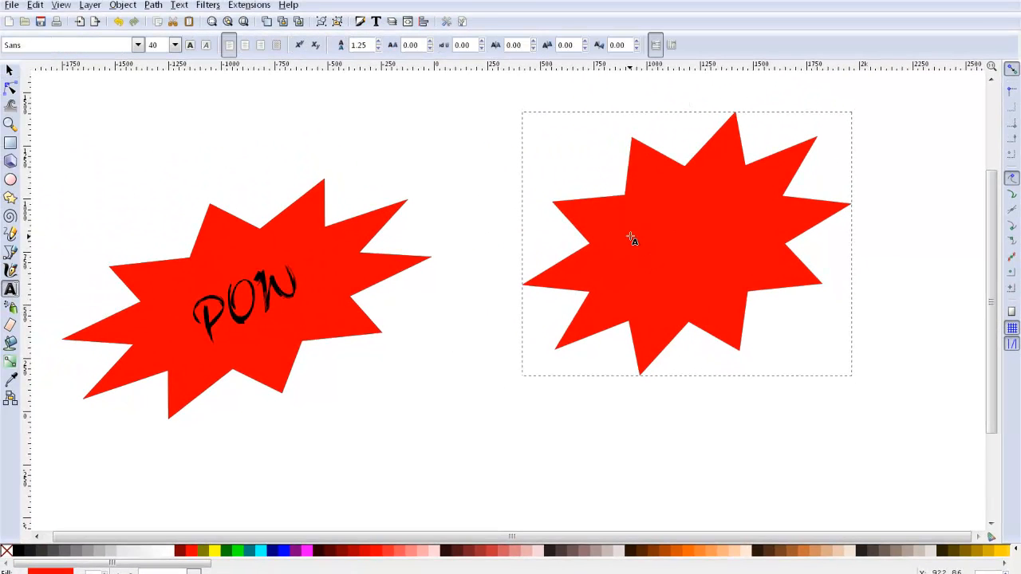
left_click_drag(622, 252, 767, 210)
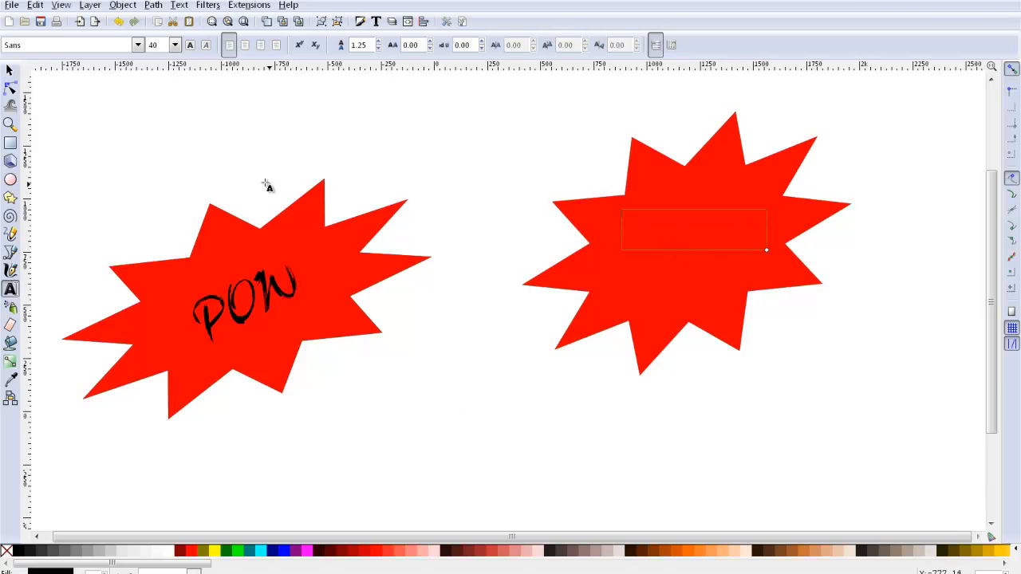
left_click(138, 46)
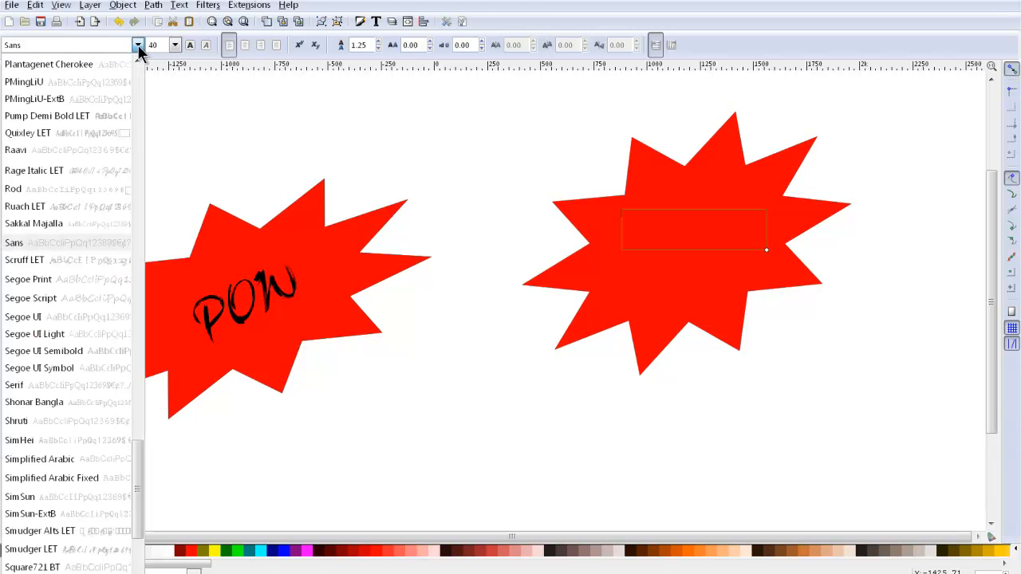
left_click(110, 209)
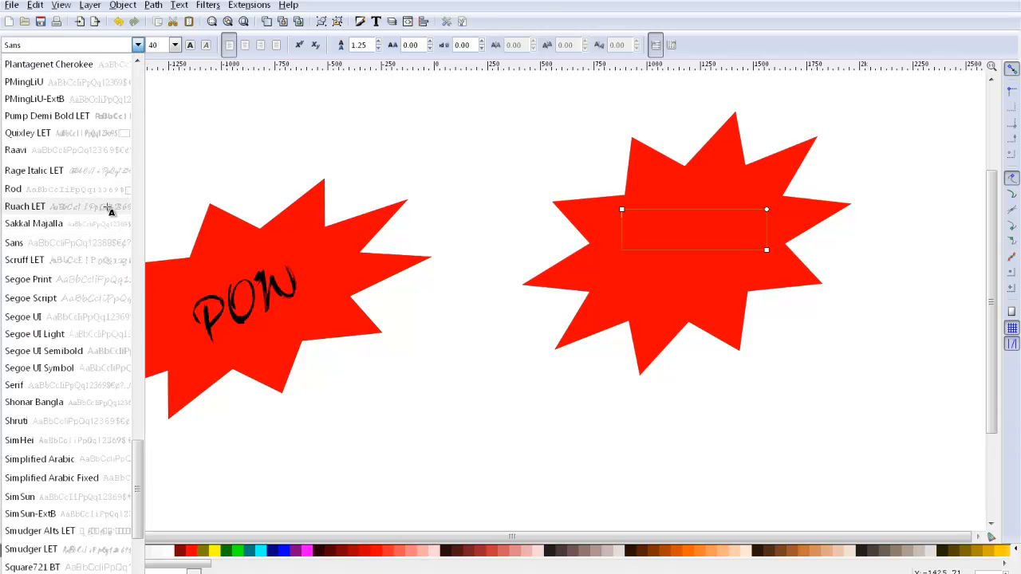
left_click(174, 45)
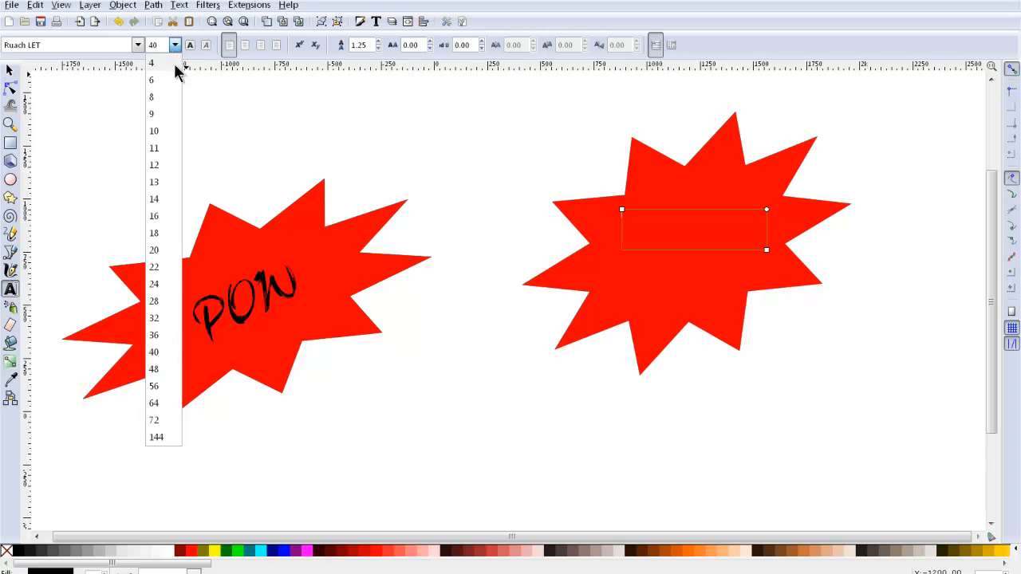
left_click(156, 438)
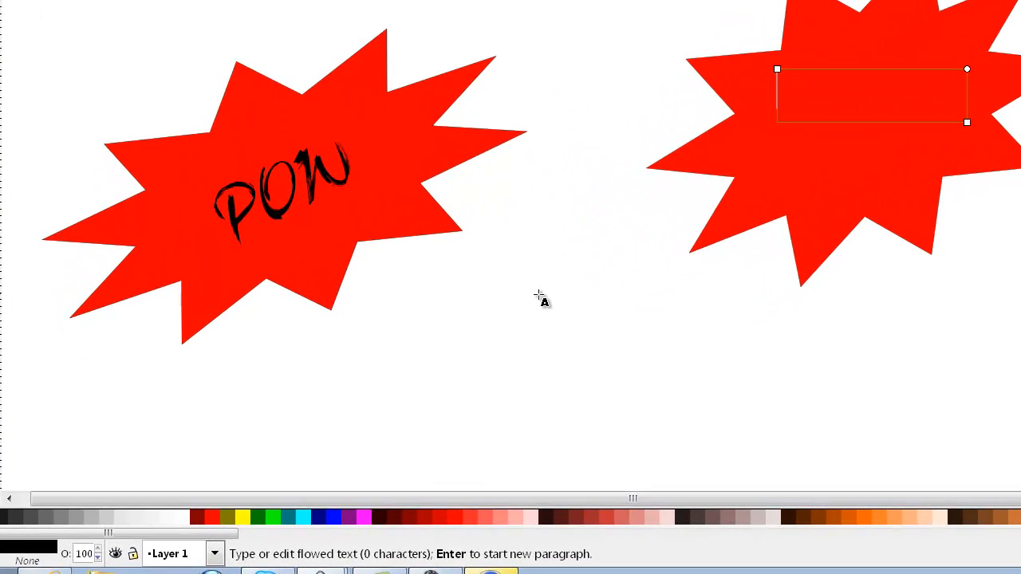
left_click(847, 97)
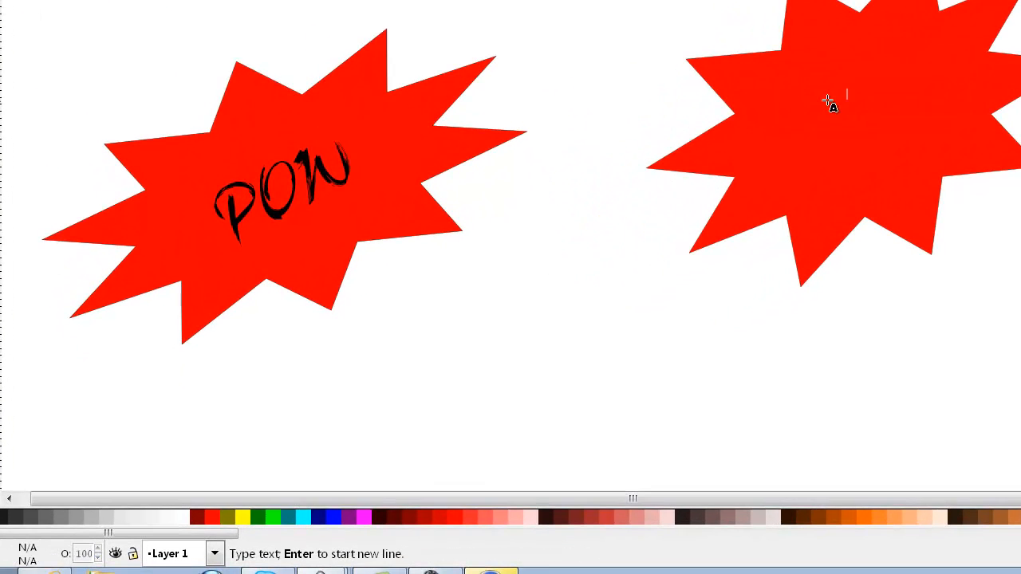
- Create a new text frame inside the burst and enter "Pow" in Ruach LET at size 144
left_click_drag(768, 80, 945, 141)
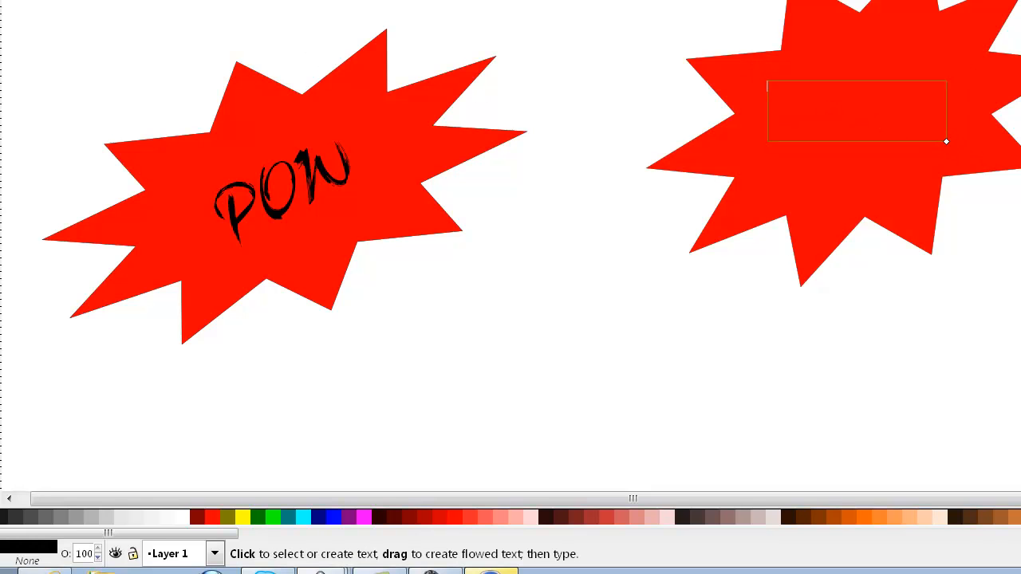
left_click(191, 0)
left_click(163, 360)
left_click(163, 366)
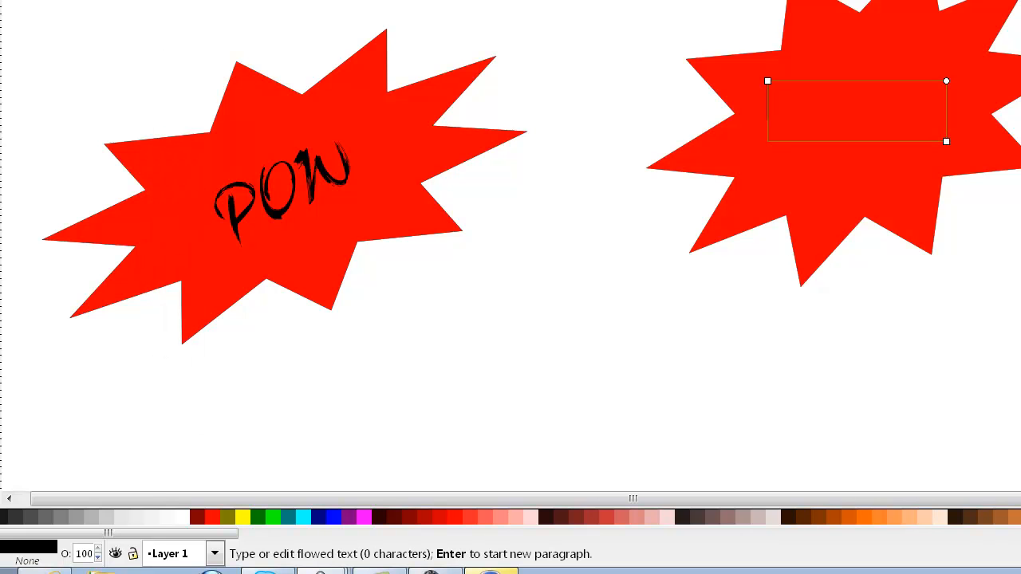
left_click(143, 0)
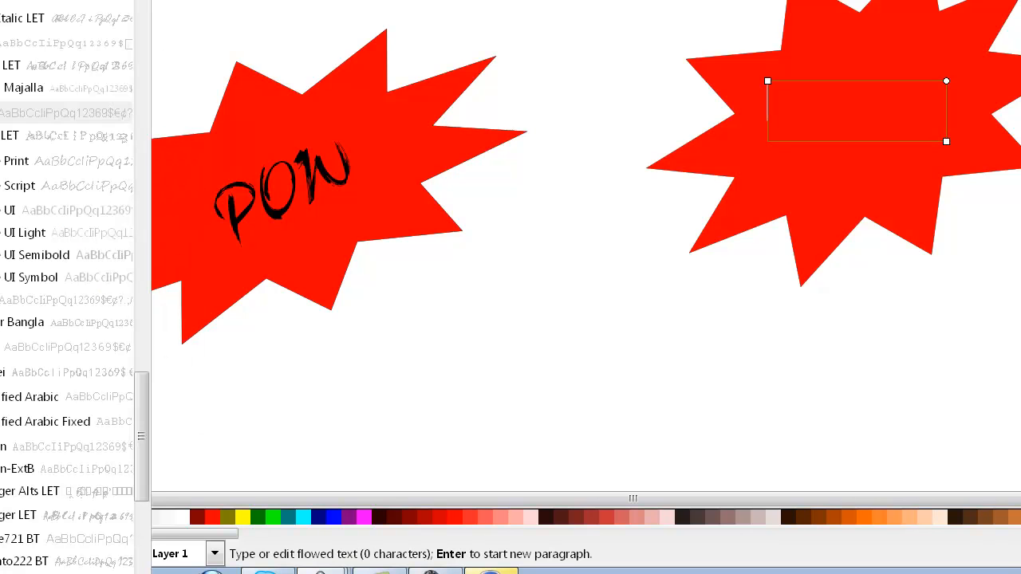
left_click(53, 79)
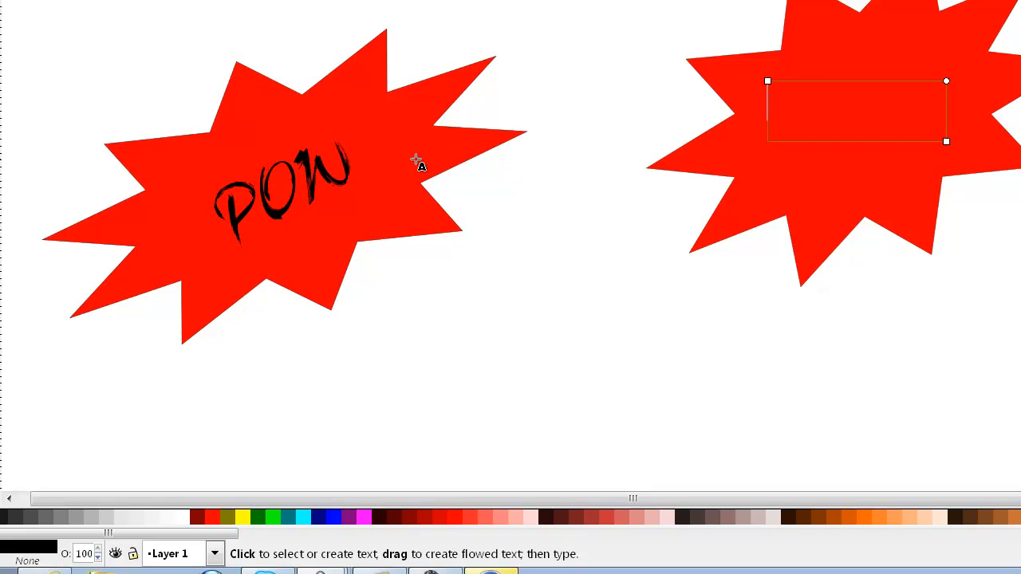
type("Pow")
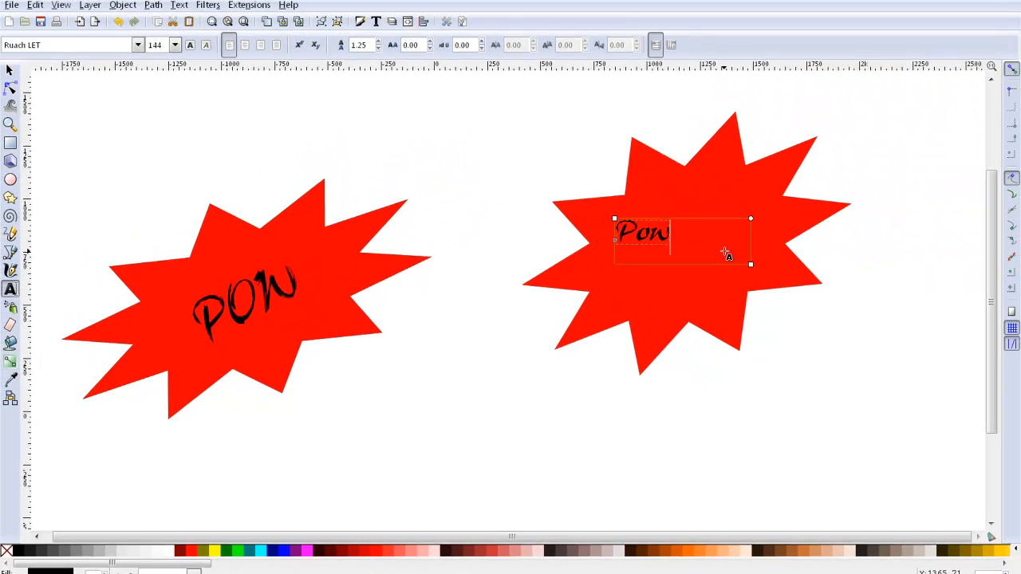
- Enlarge the Pow text to fill the burst's centre and rotate it counter-clockwise to match the burst's tilt
left_click(10, 70)
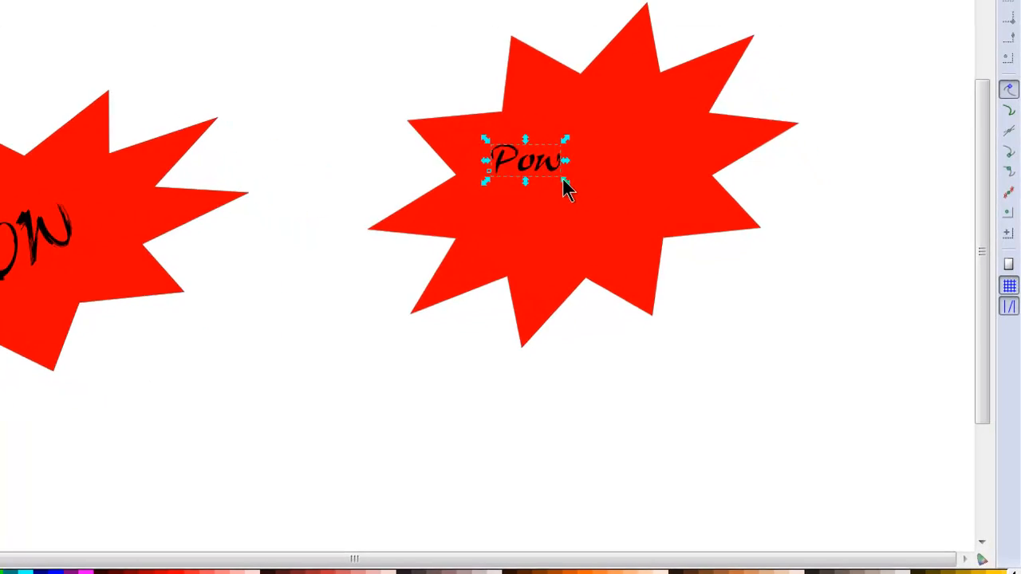
left_click_drag(563, 180, 677, 217)
left_click(608, 191)
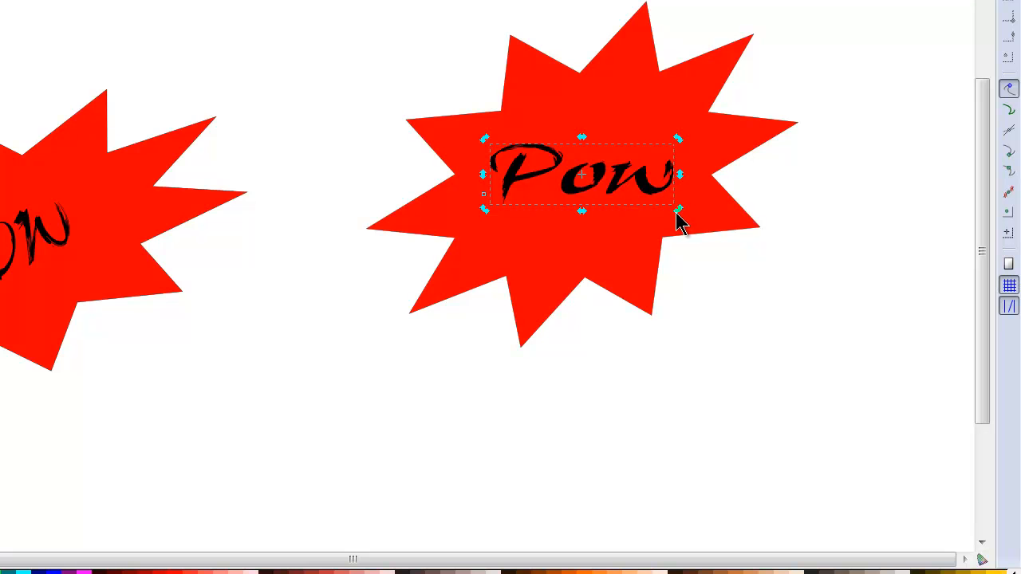
left_click_drag(676, 213, 687, 163)
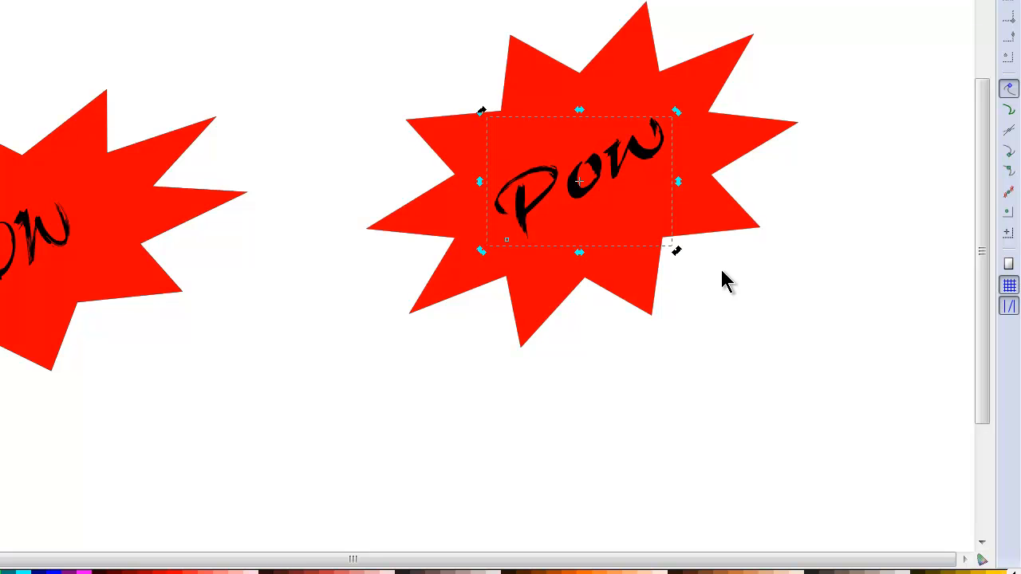
- Group the Pow text with the burst, move the group slightly down, and deselect it
left_click(621, 51, "shift")
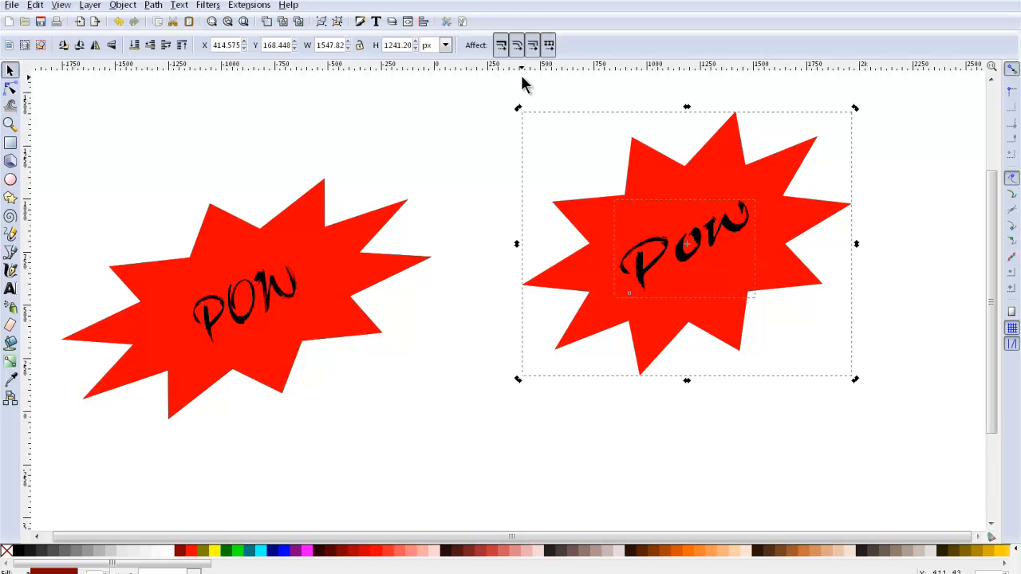
left_click(128, 8)
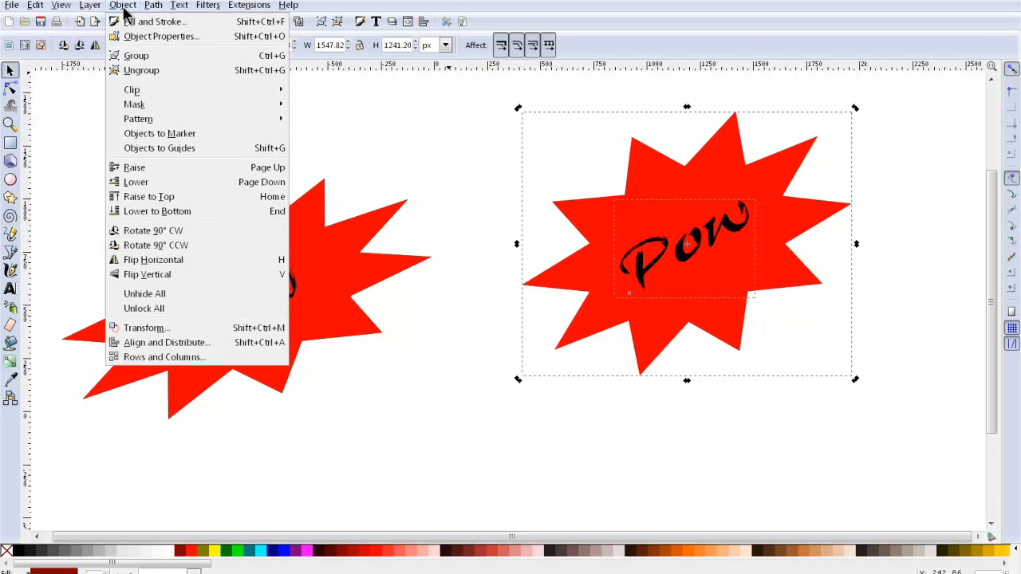
left_click(134, 57)
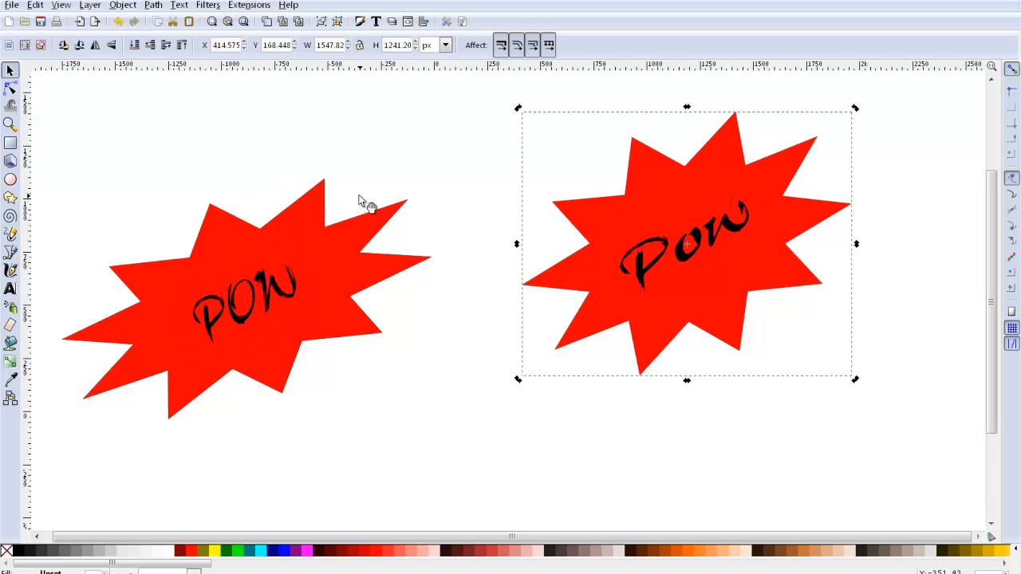
left_click_drag(680, 255, 686, 300)
left_click_drag(586, 186, 588, 186)
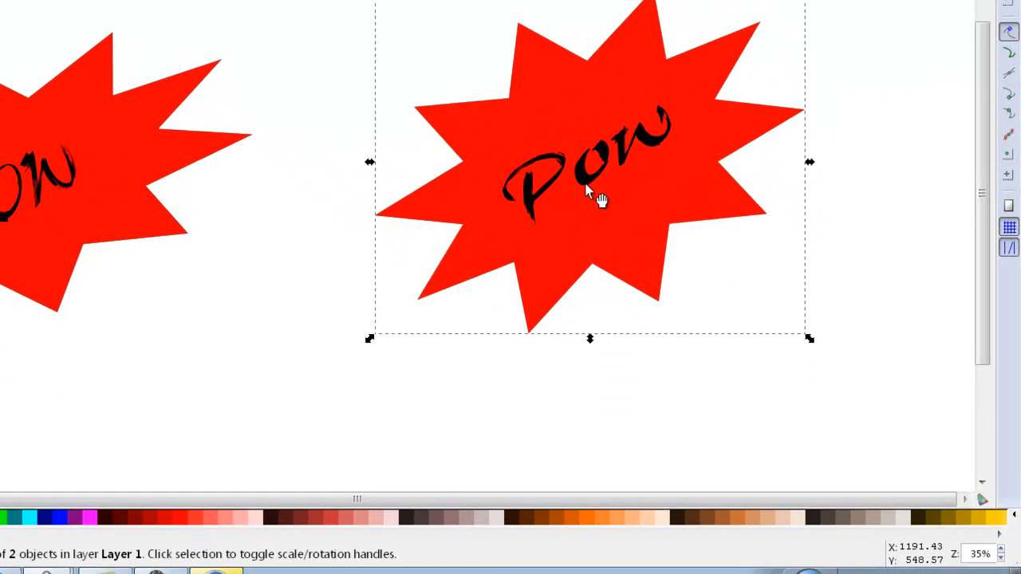
left_click(649, 375)
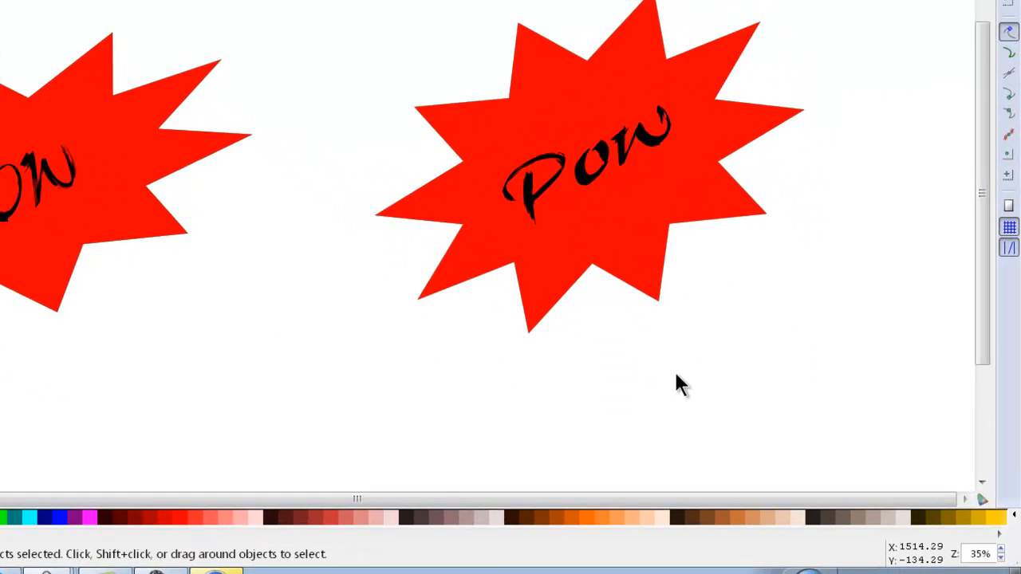